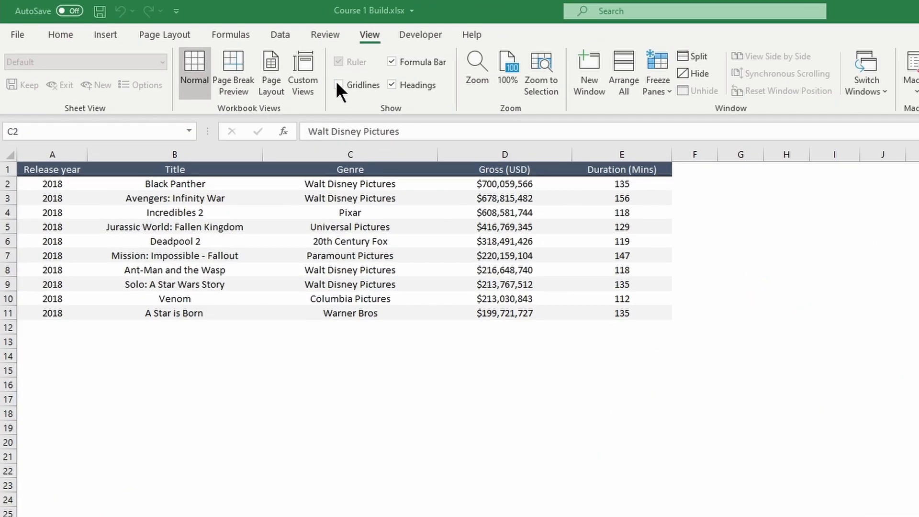
pyautogui.click(338, 84)
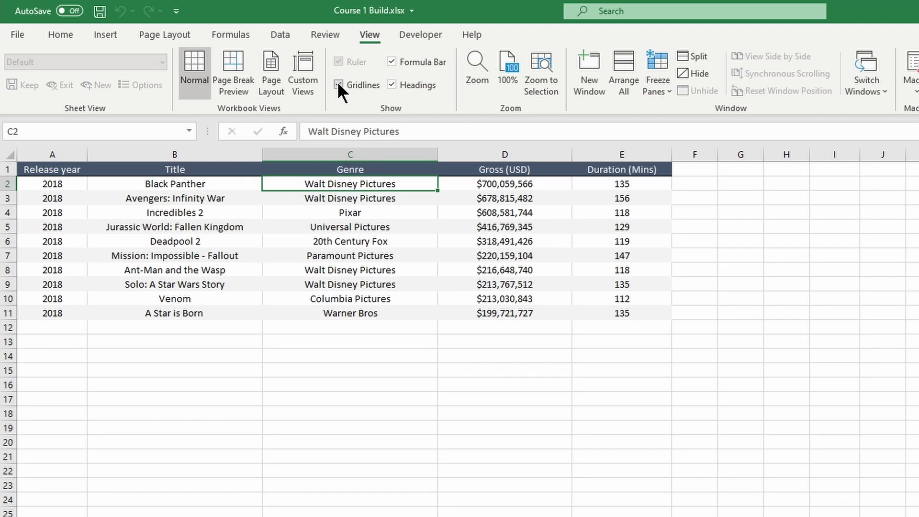
pyautogui.click(339, 86)
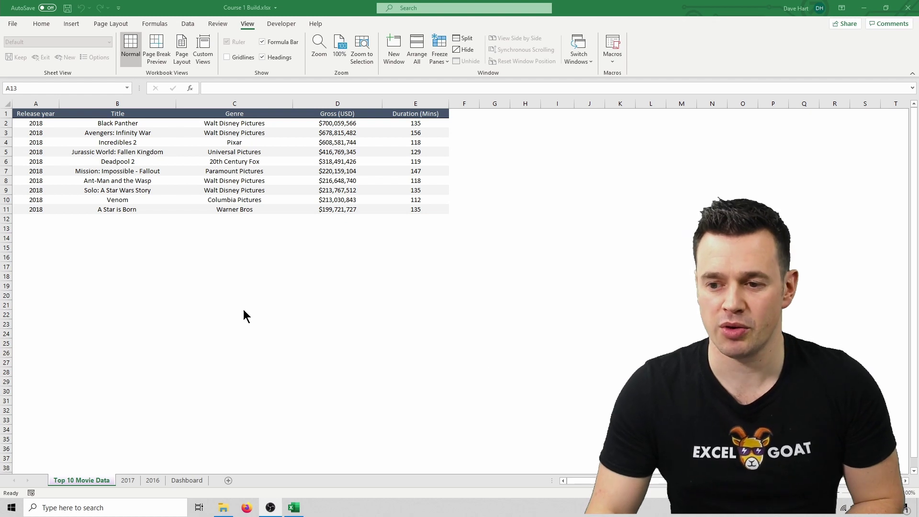
# - Set the font colour of header cells A1:E1 to white, after briefly trying black
pyautogui.moveTo(38, 113); pyautogui.dragTo(412, 99)
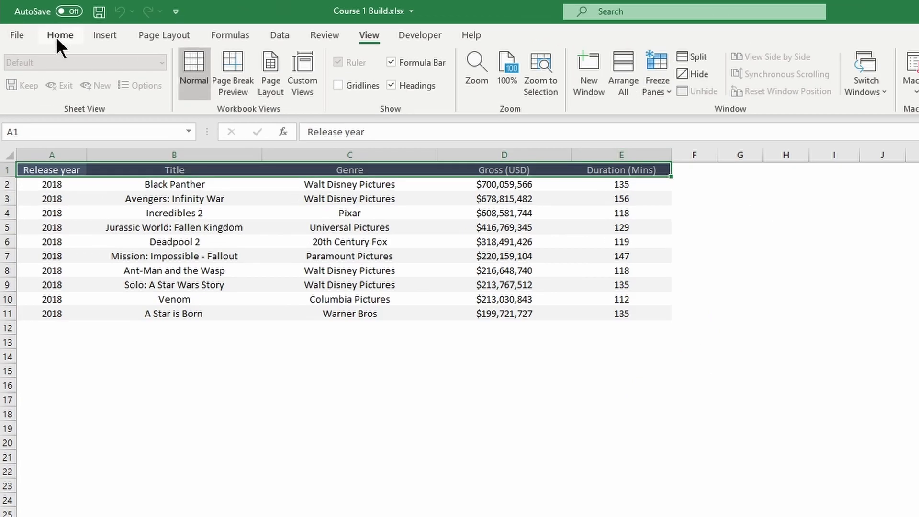
pyautogui.click(55, 32)
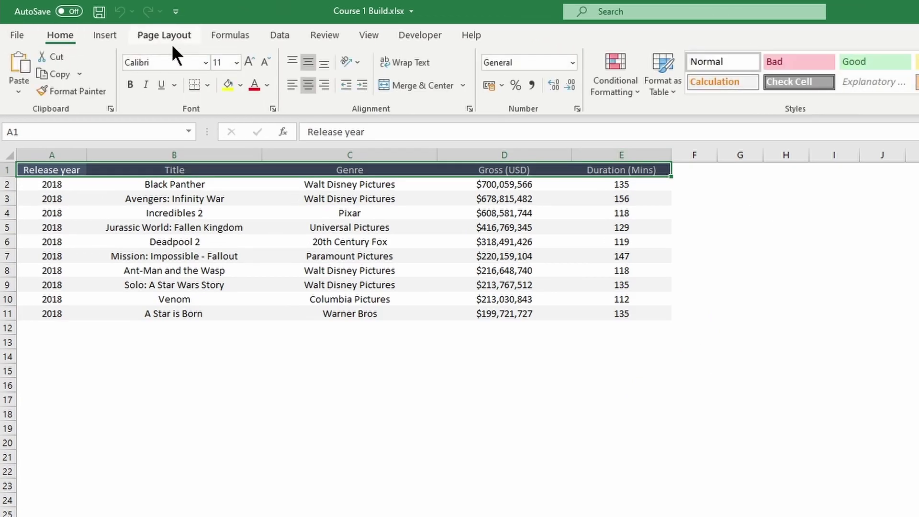
pyautogui.click(267, 86)
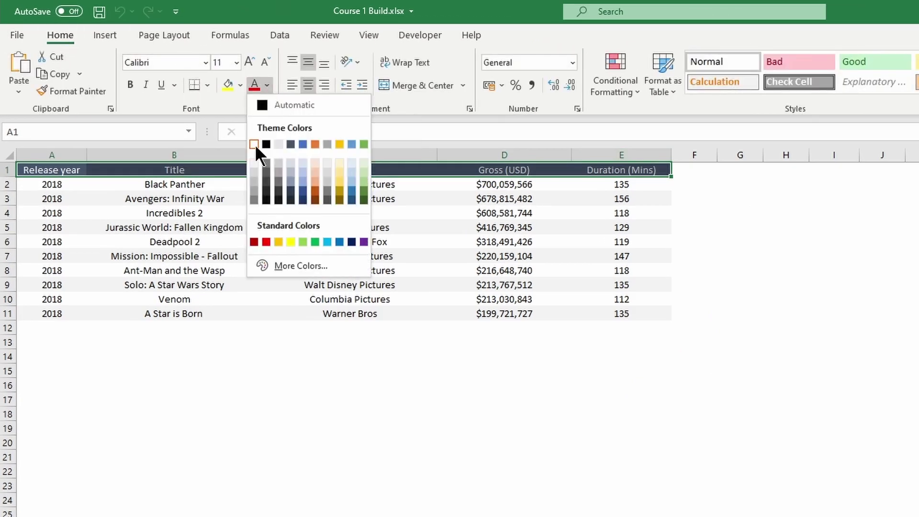
pyautogui.click(267, 144)
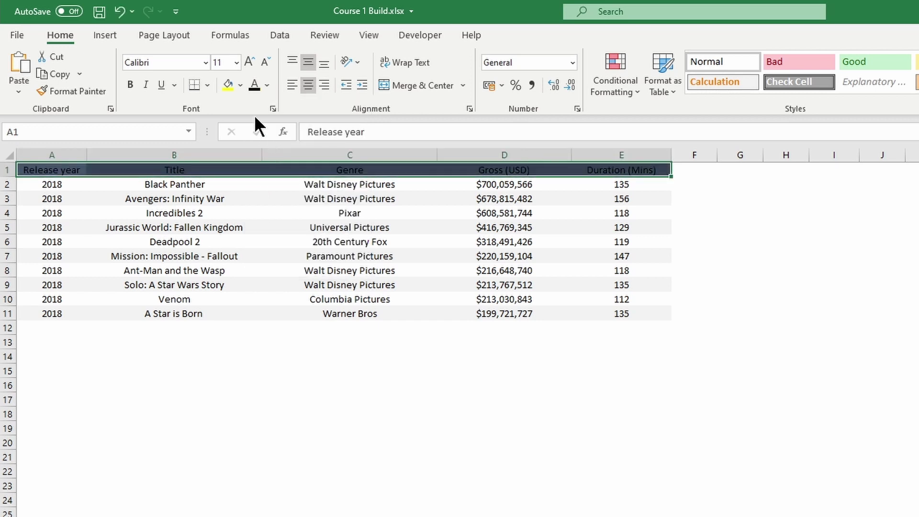
pyautogui.click(267, 85)
pyautogui.click(255, 145)
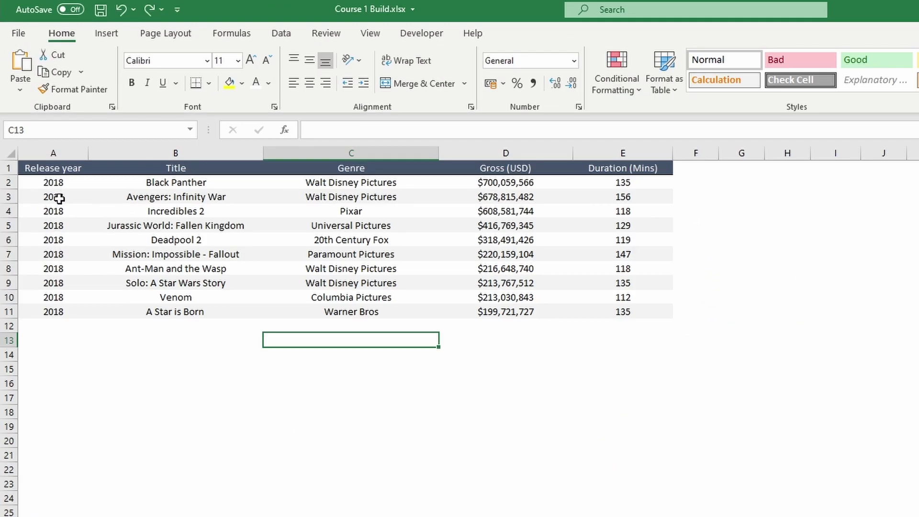
pyautogui.moveTo(49, 133); pyautogui.dragTo(391, 134)
pyautogui.moveTo(586, 198); pyautogui.dragTo(587, 196)
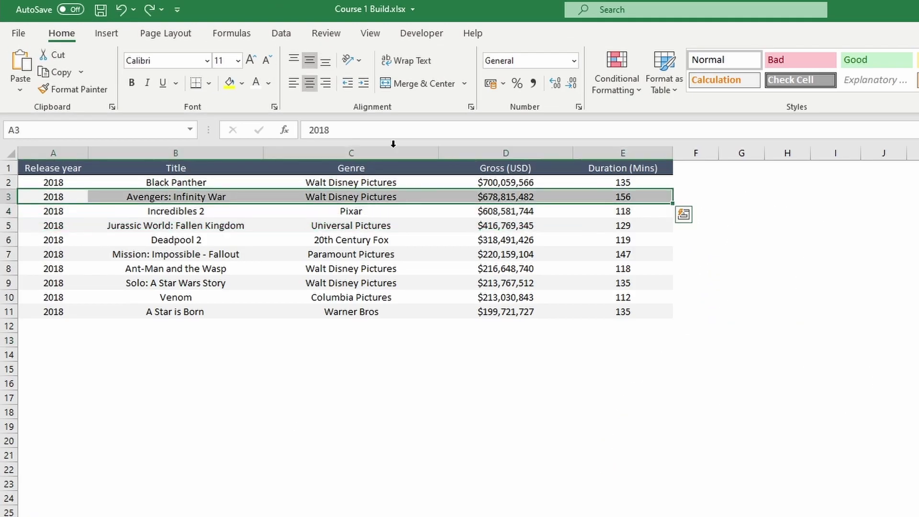
pyautogui.click(232, 83)
pyautogui.moveTo(70, 228); pyautogui.dragTo(568, 220)
pyautogui.click(225, 85)
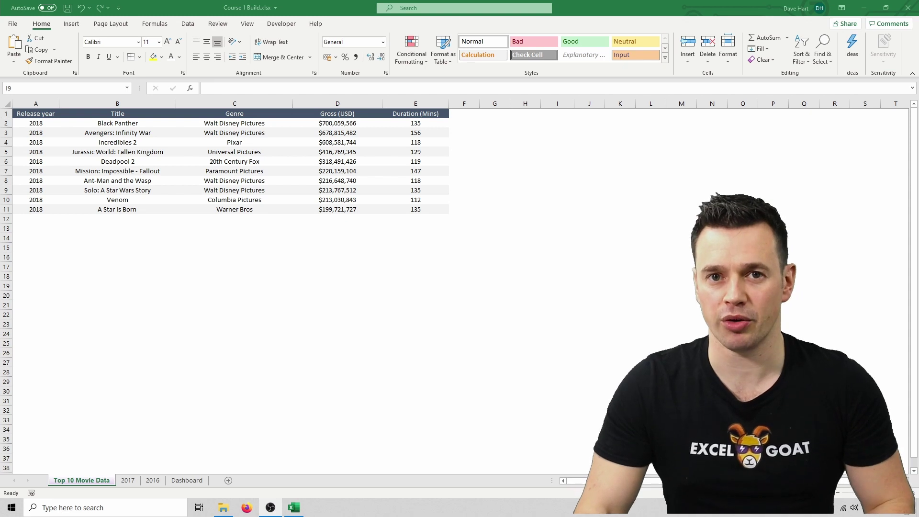
pyautogui.click(235, 274)
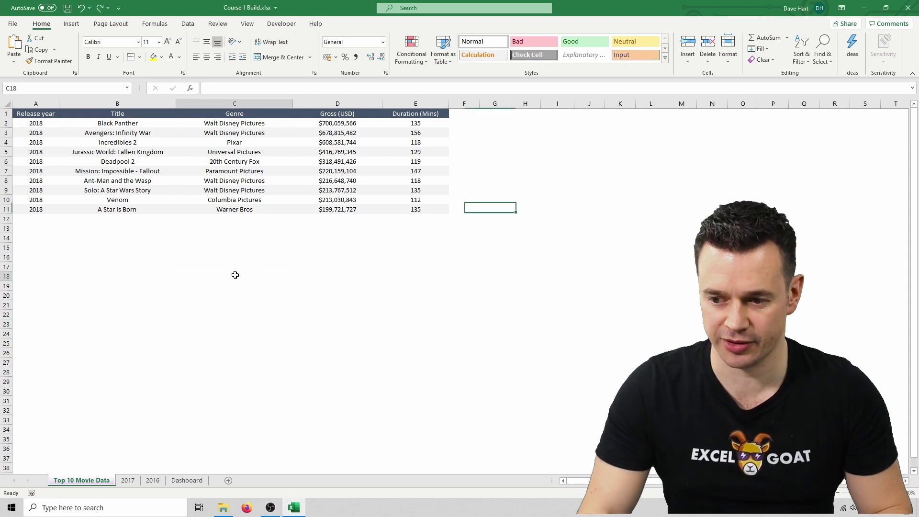
pyautogui.click(549, 205)
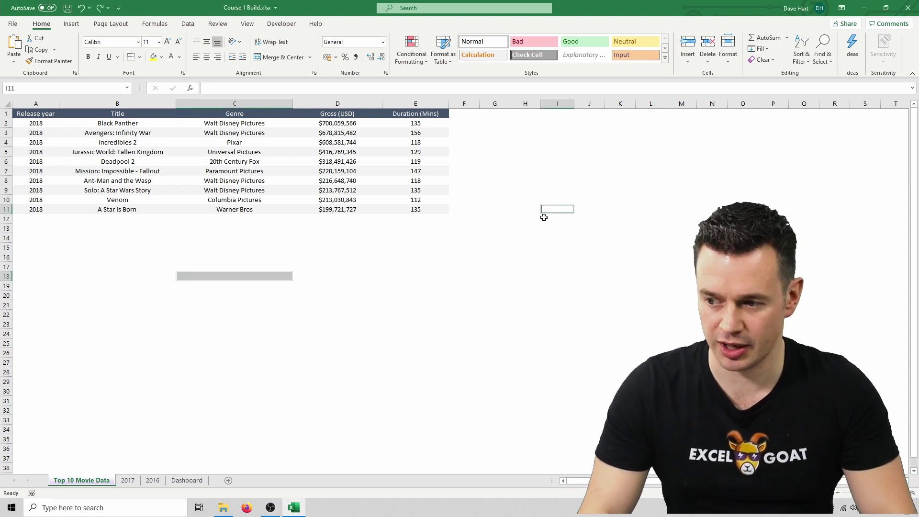
pyautogui.keyDown('ctrl'); pyautogui.click(489, 254); pyautogui.keyUp('ctrl')
pyautogui.keyDown('ctrl'); pyautogui.click(396, 322); pyautogui.keyUp('ctrl')
pyautogui.keyDown('ctrl'); pyautogui.click(181, 340); pyautogui.keyUp('ctrl')
pyautogui.click(153, 58)
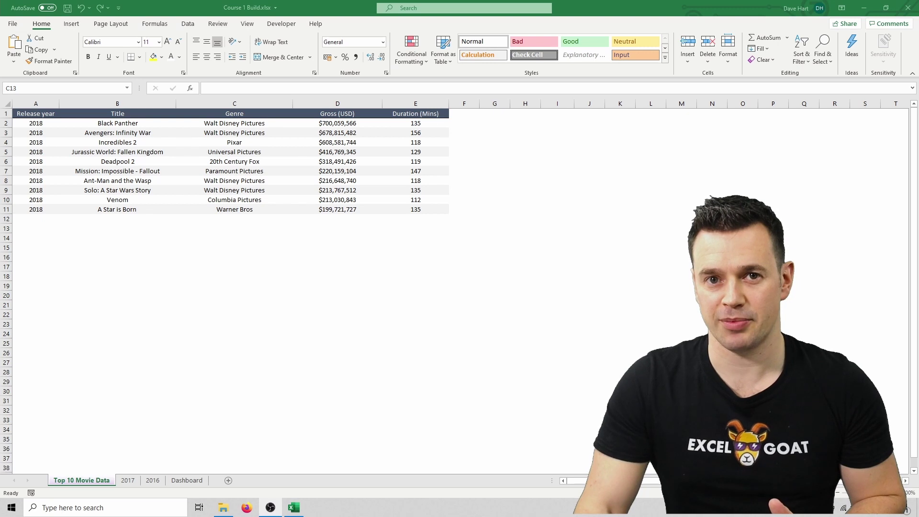
pyautogui.moveTo(36, 132); pyautogui.dragTo(441, 135)
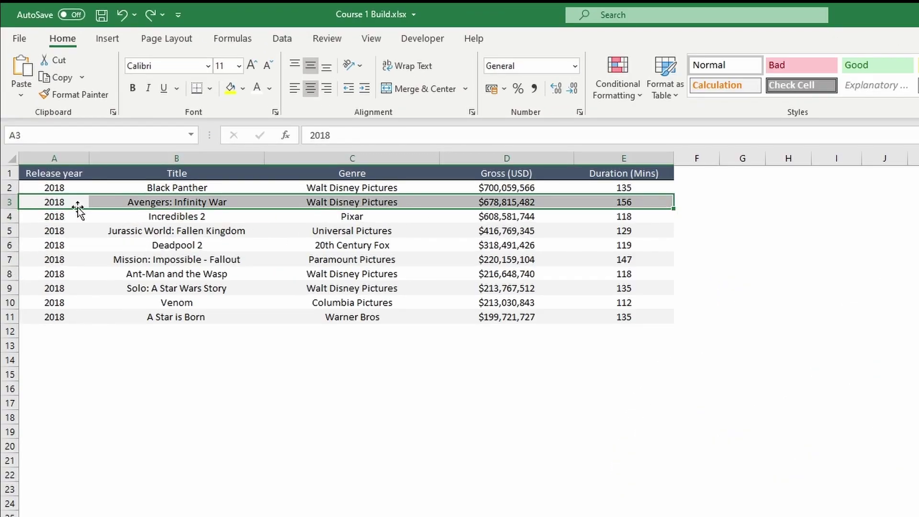
pyautogui.moveTo(51, 230); pyautogui.dragTo(623, 229)
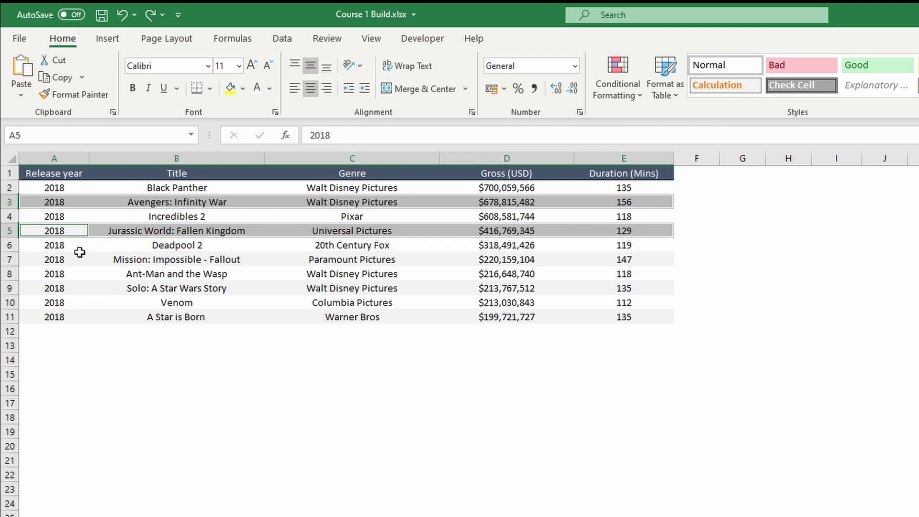
pyautogui.moveTo(64, 259); pyautogui.dragTo(620, 258)
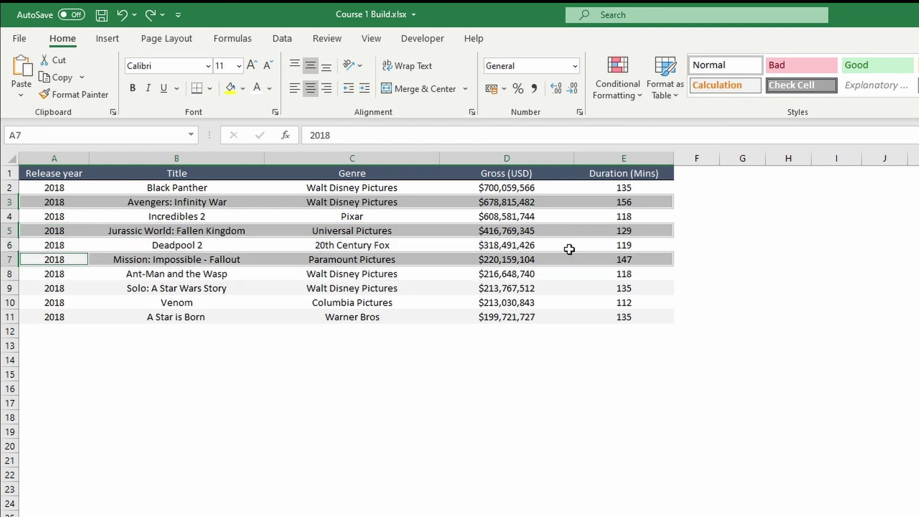
pyautogui.click(231, 84)
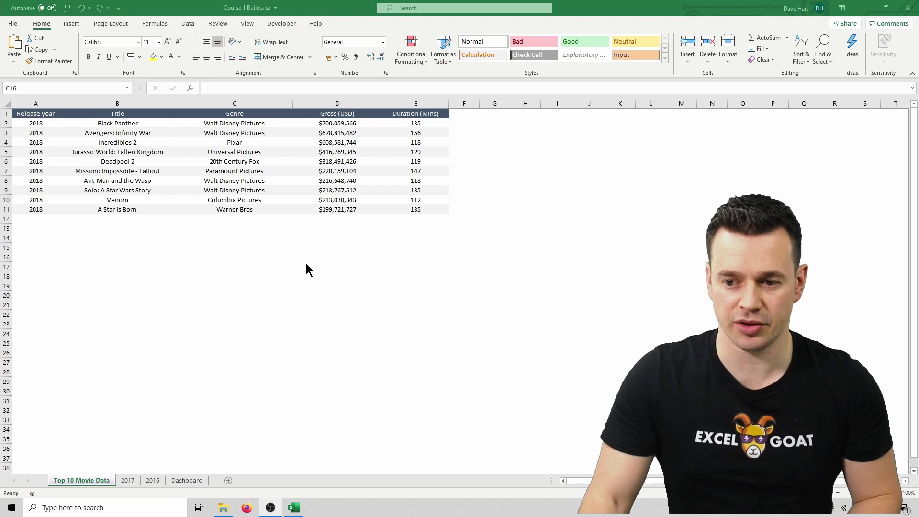
# - AutoFit the widths of columns A through E to their contents
pyautogui.moveTo(36, 103); pyautogui.dragTo(403, 108)
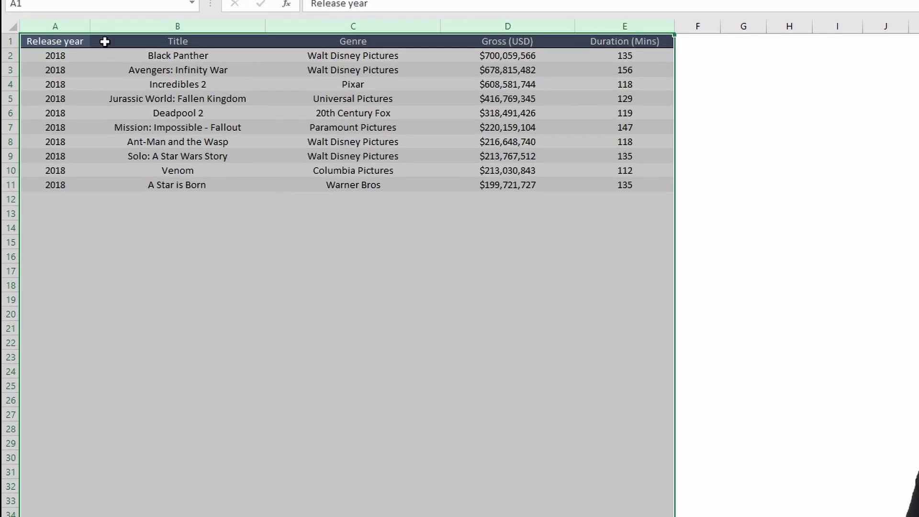
pyautogui.doubleClick(89, 28)
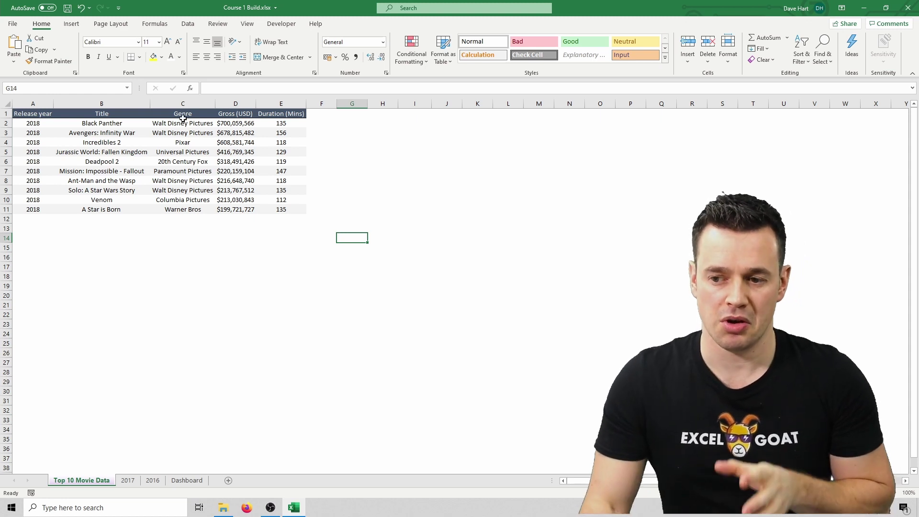
# - Widen the Title and Genre columns, then glance at the 2017 sheet and return to Top 10 Movie Data
pyautogui.click(172, 141)
pyautogui.moveTo(153, 100); pyautogui.dragTo(190, 101)
pyautogui.moveTo(254, 101); pyautogui.dragTo(373, 104)
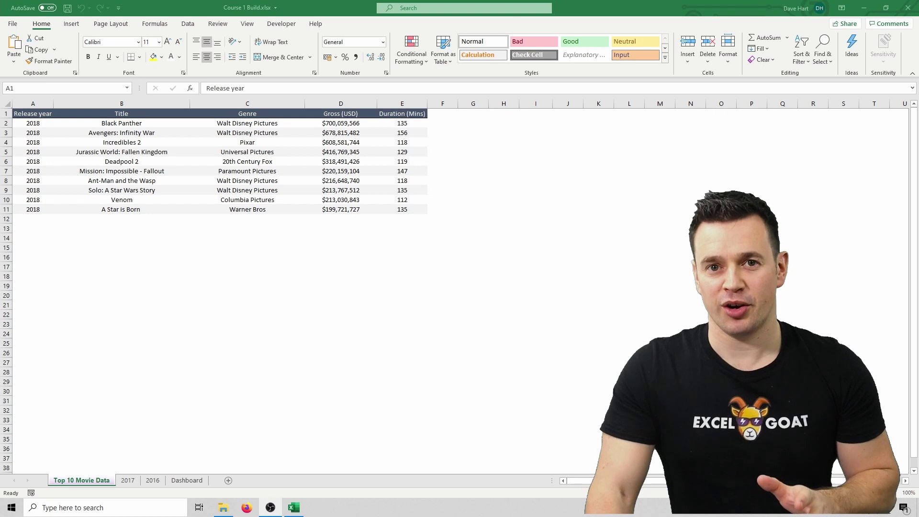
pyautogui.click(133, 478)
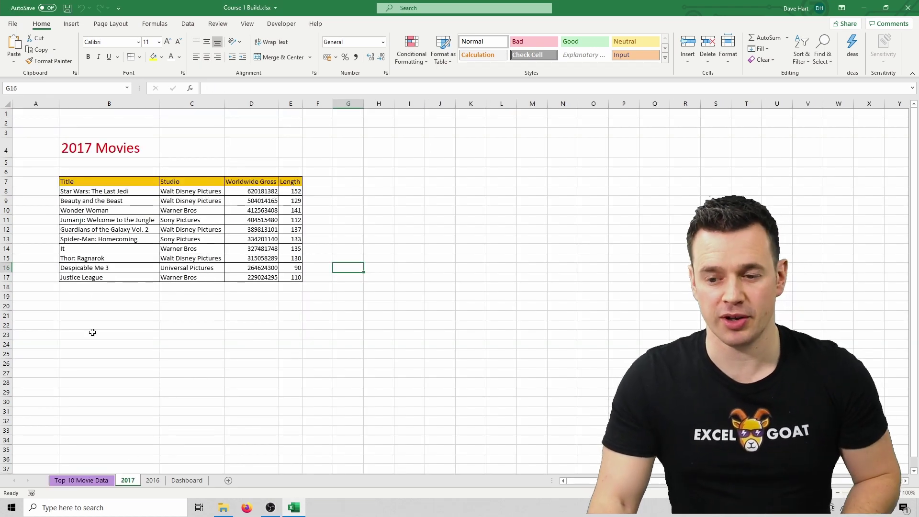
pyautogui.click(82, 480)
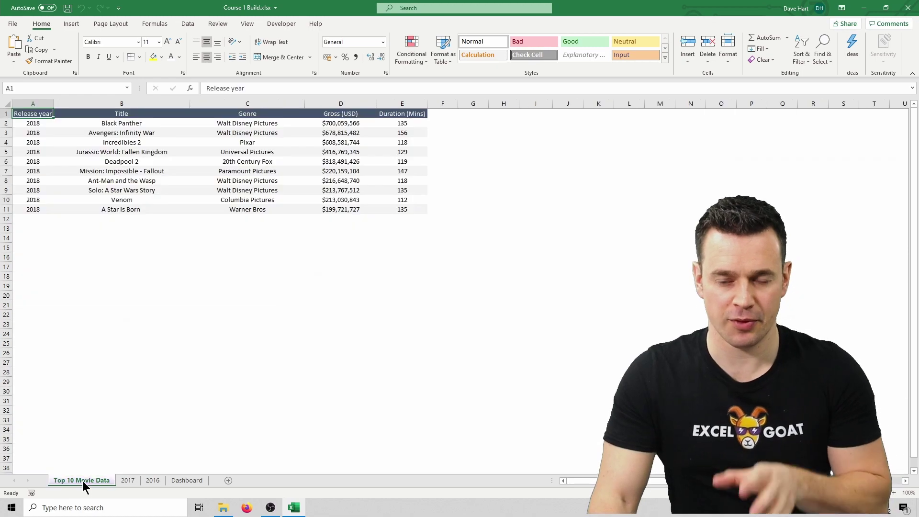